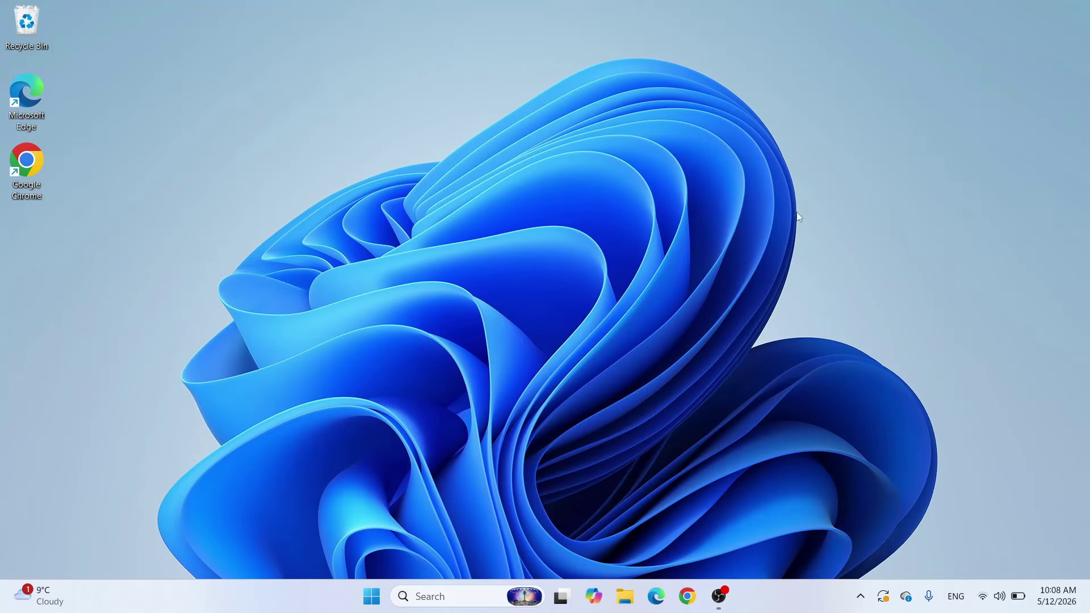
Open Chrome, search Google for "microsoft 365" and open the office.com result.
left_click(687, 598)
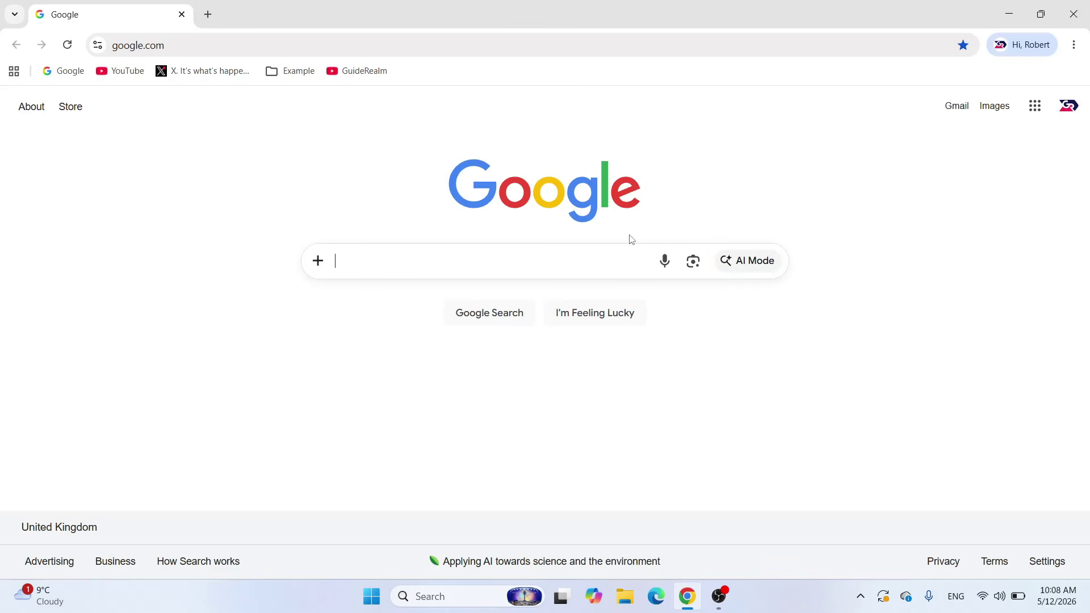
type("microsoft")
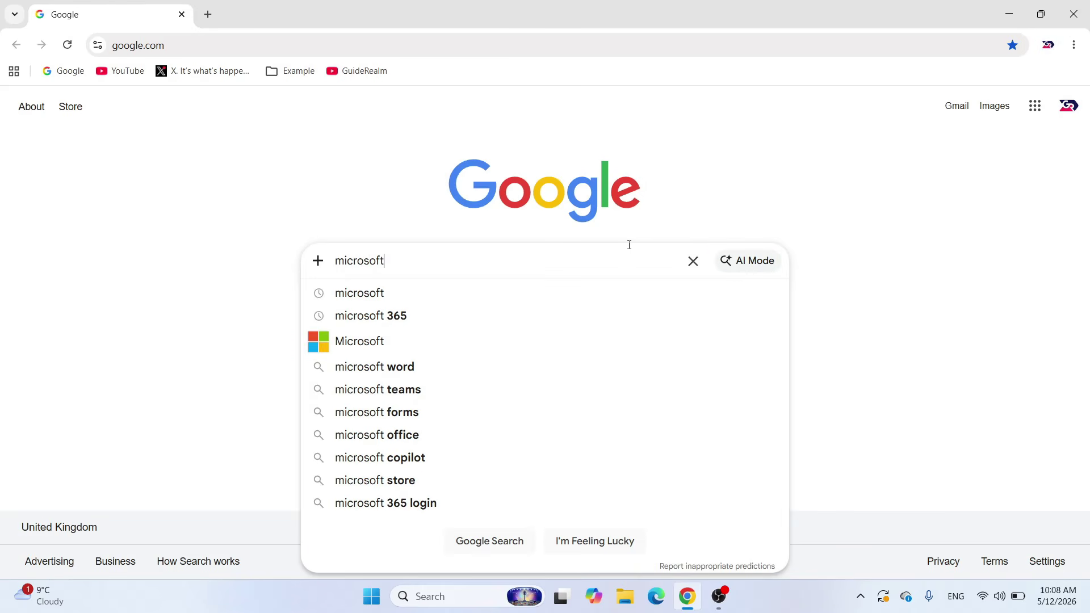
type(" 365")
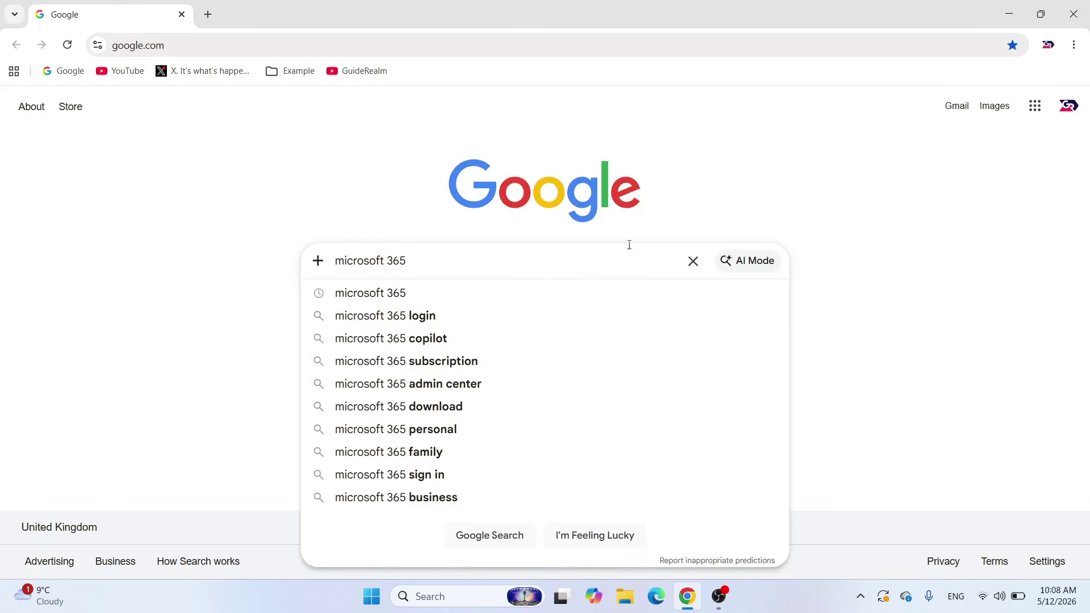
key("Return")
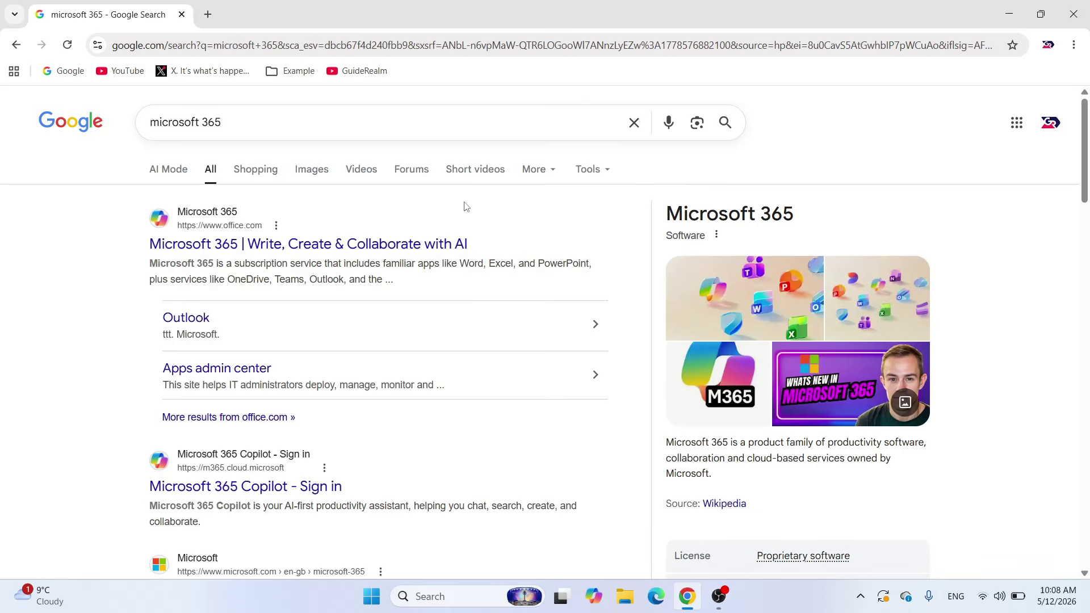
left_click(333, 243)
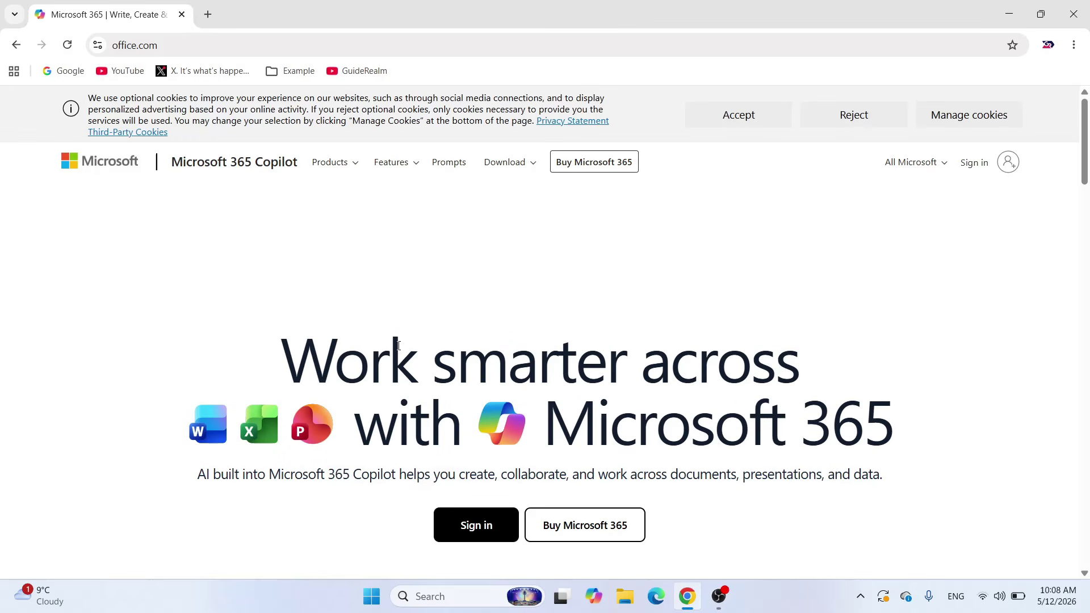
Open the Buy Microsoft 365 page and examine the Personal, Family and Premium plans for individuals.
scroll(399, 345, "down", 1)
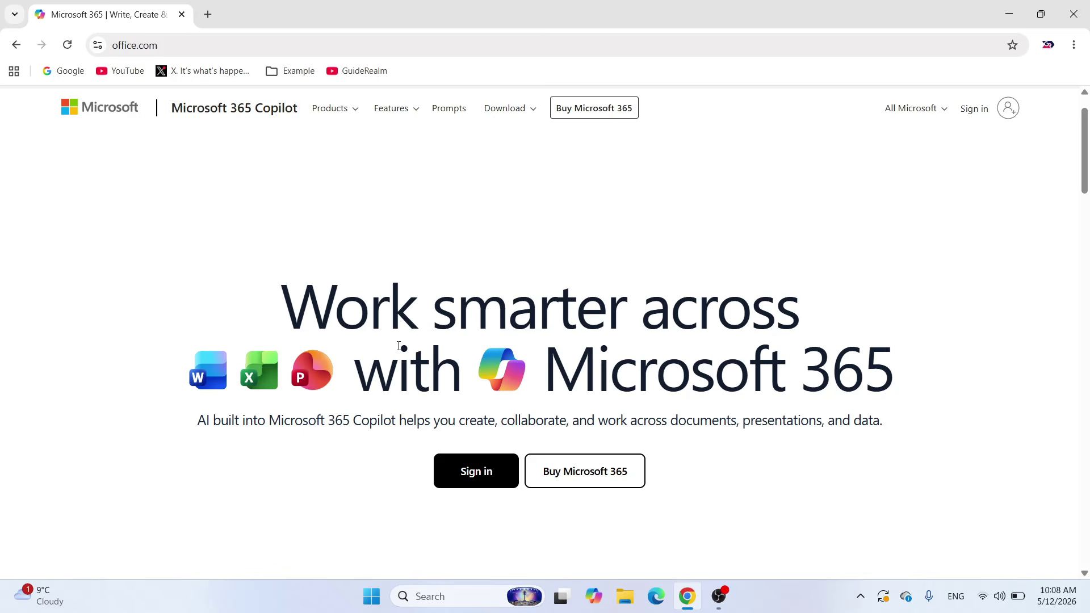
left_click(598, 460)
scroll(599, 459, "down", 3)
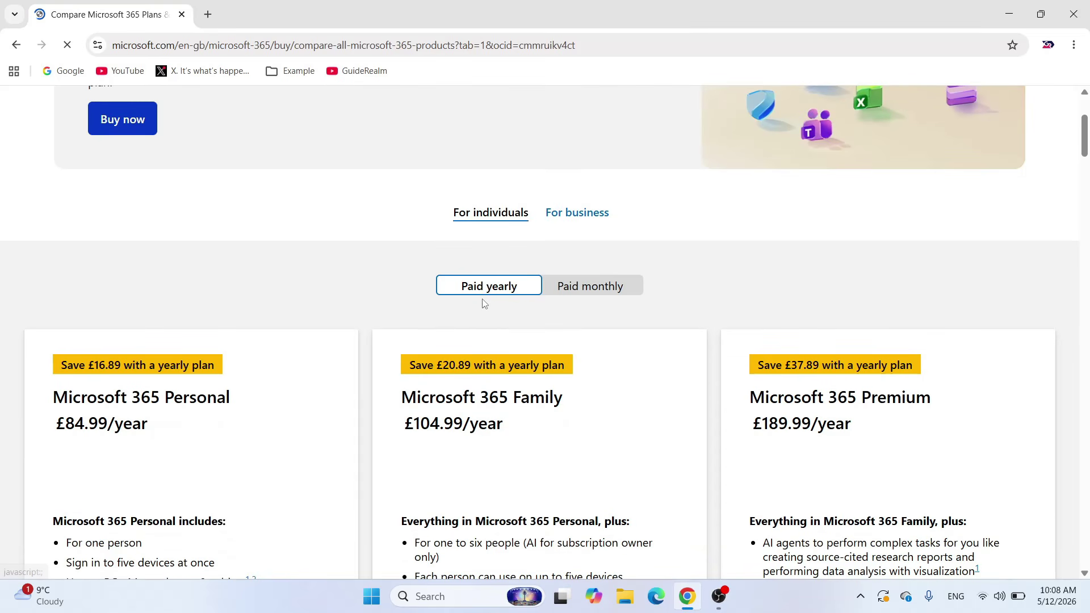
scroll(596, 290, "down", 8)
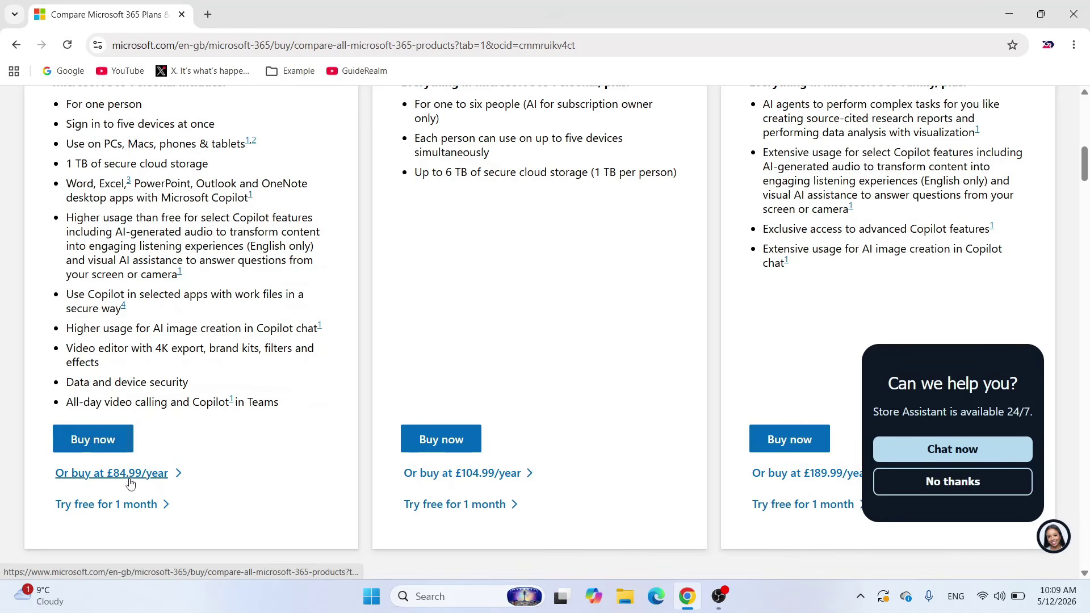
scroll(232, 401, "up", 13)
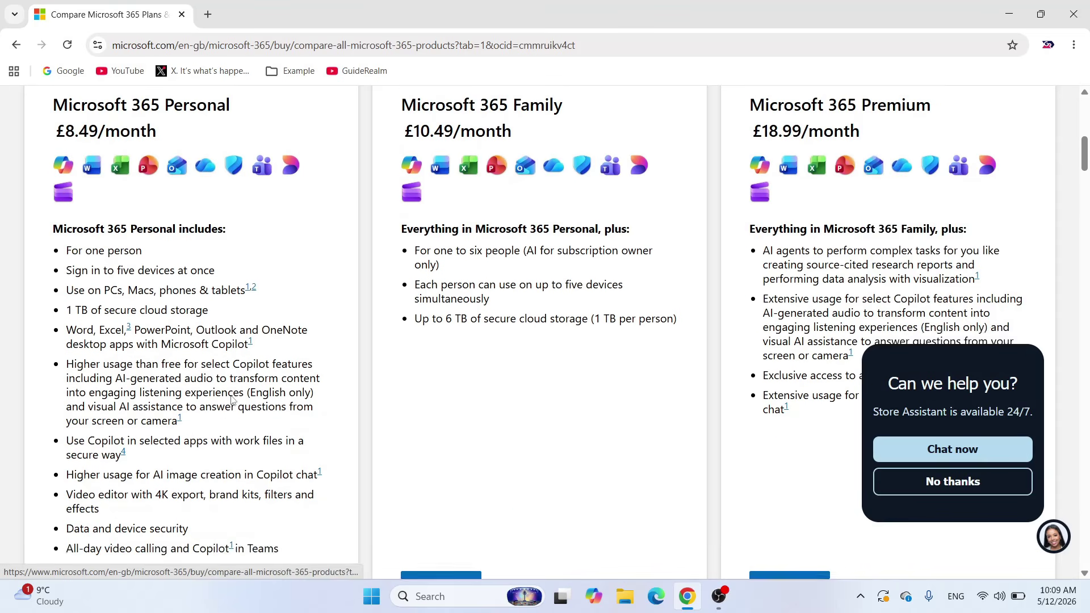
scroll(232, 401, "up", 1)
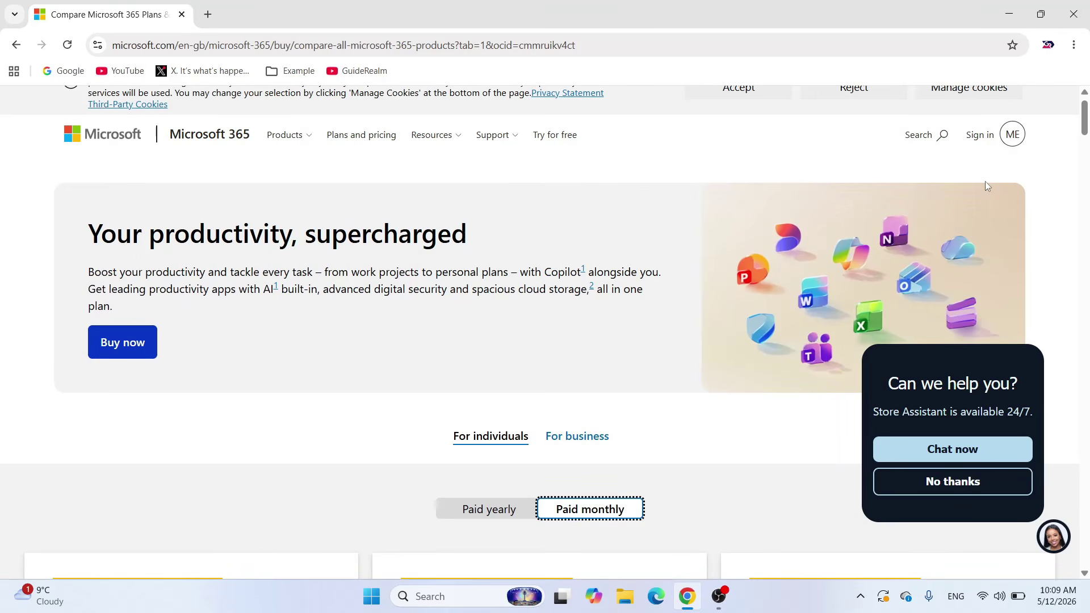
Sign in to the Microsoft account with the saved passkey, enter the PIN and decline staying signed in.
left_click(979, 137)
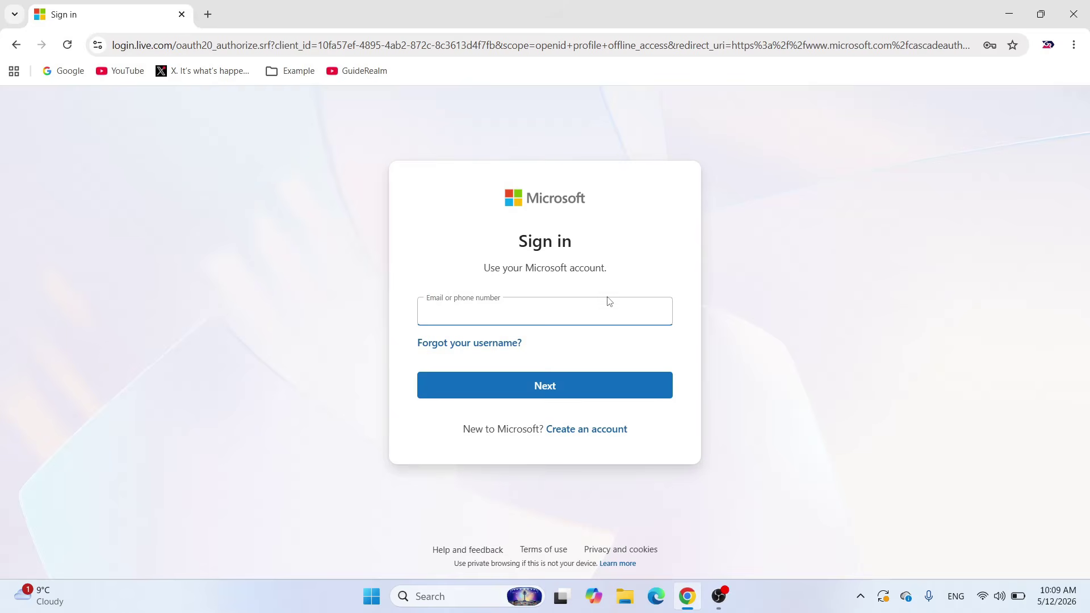
left_click(579, 312)
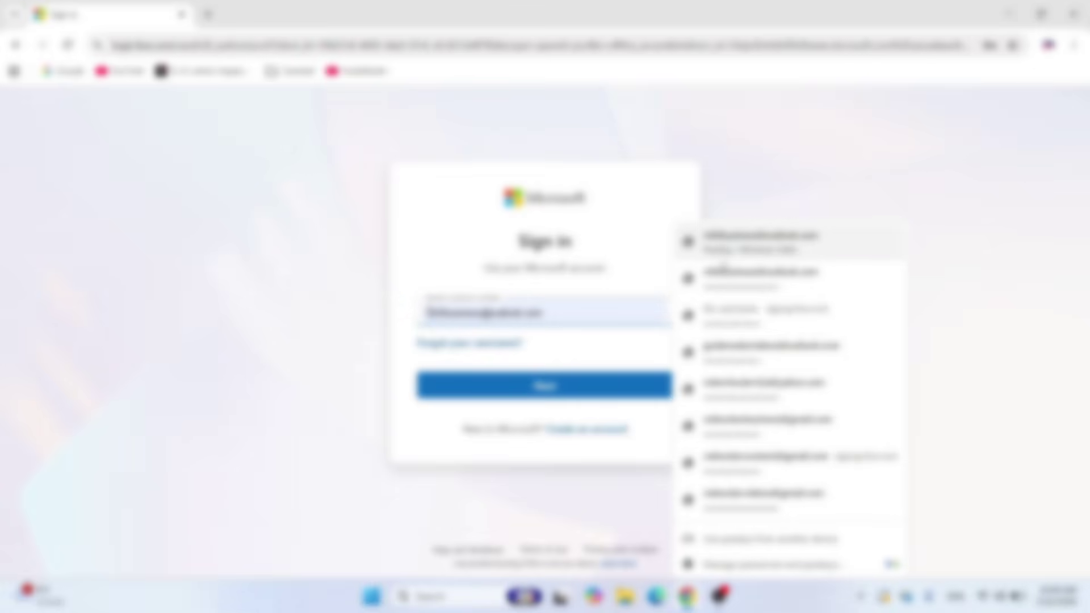
left_click(724, 258)
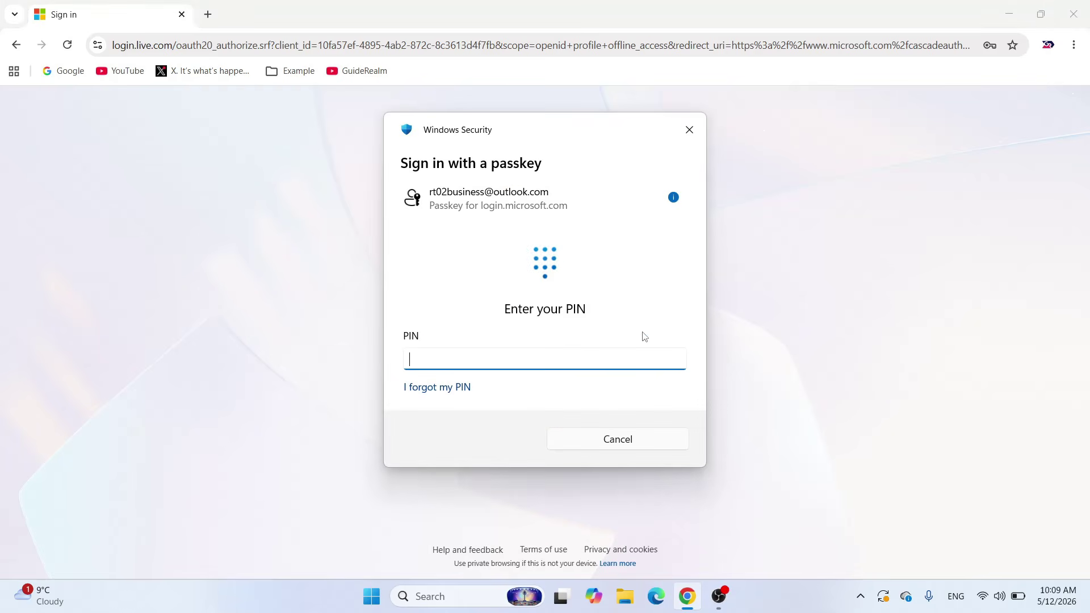
type("••••")
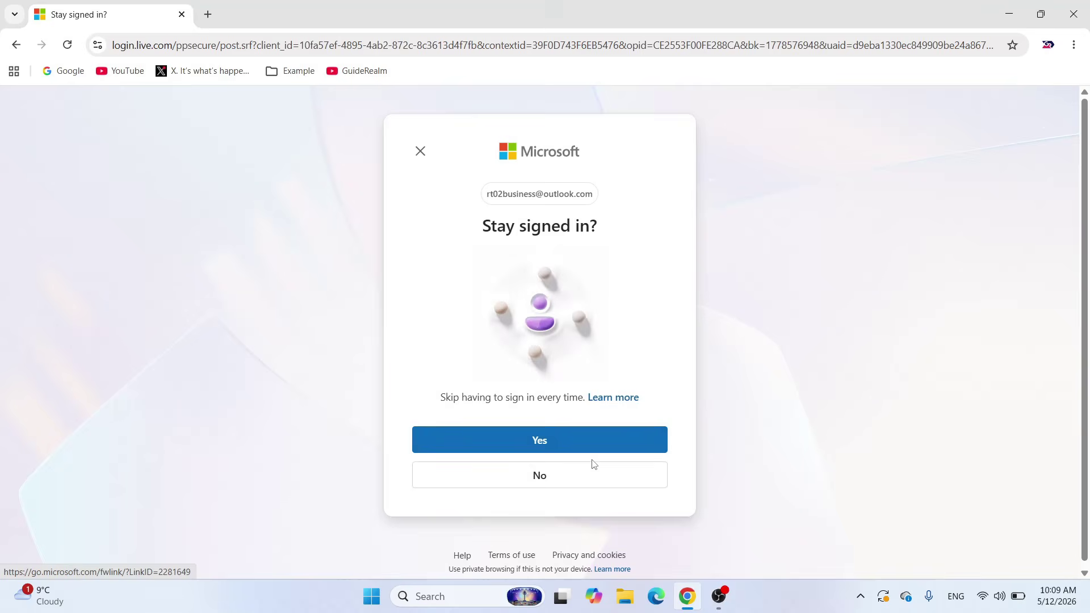
left_click(572, 479)
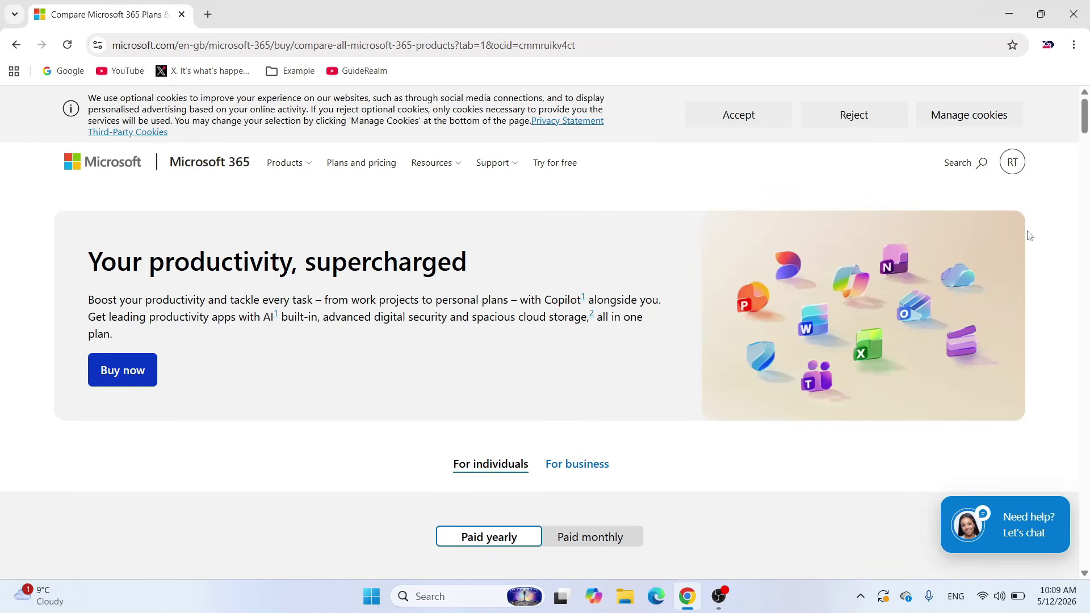
Open the Microsoft account page and go to the management details of the Microsoft 365 Personal subscription.
left_click(1012, 166)
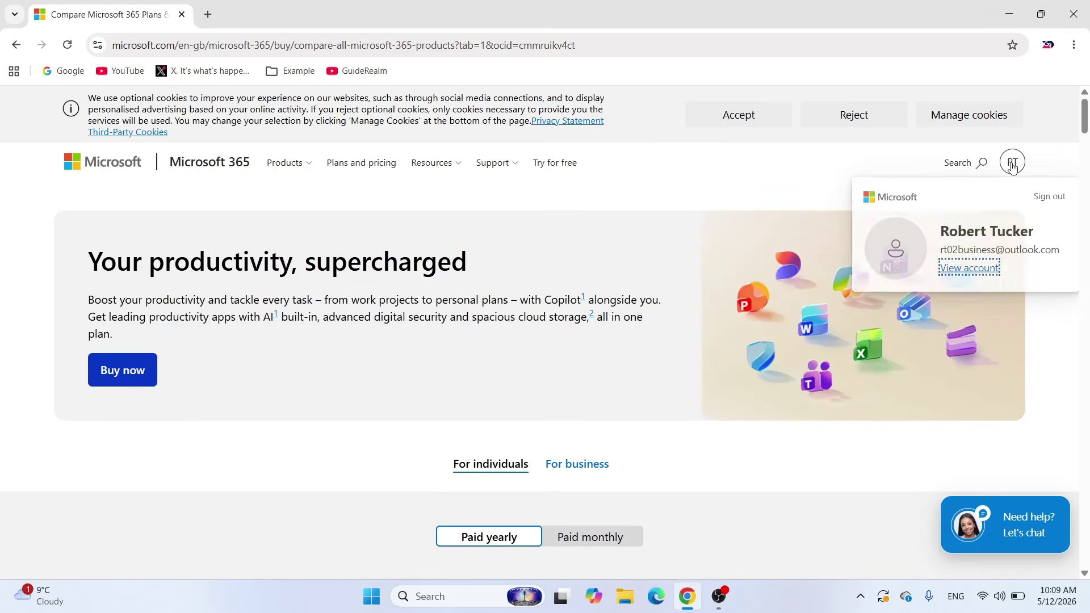
left_click(965, 270)
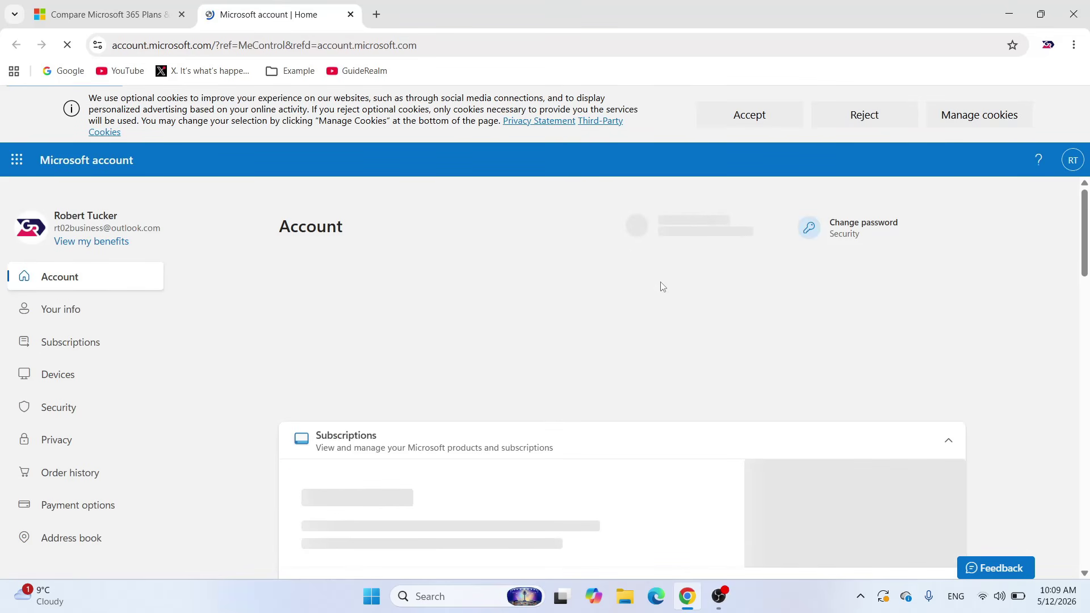
scroll(645, 388, "down", 1)
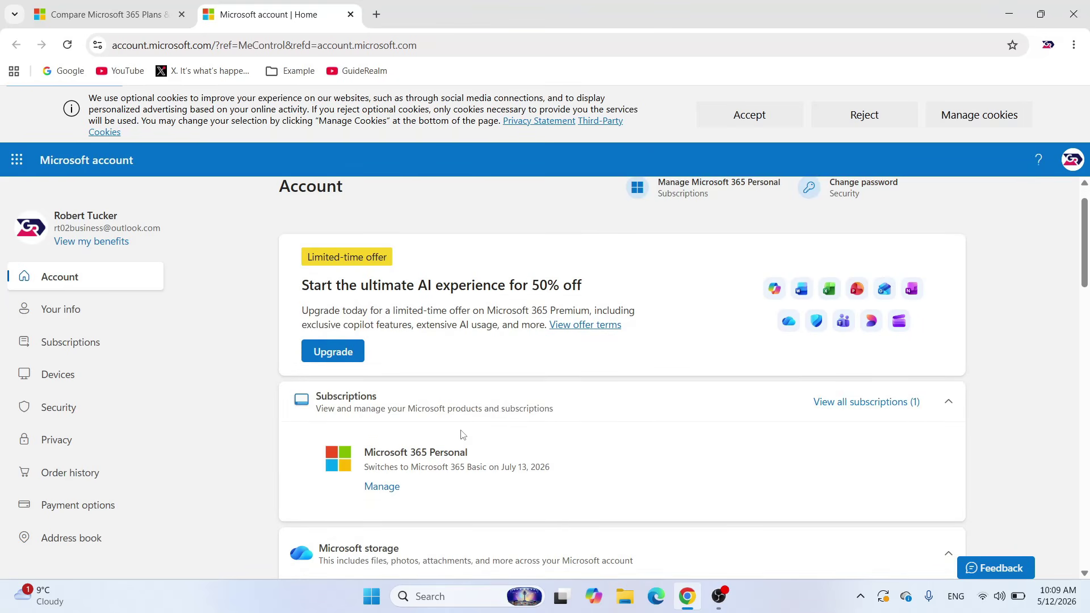
scroll(555, 431, "down", 1)
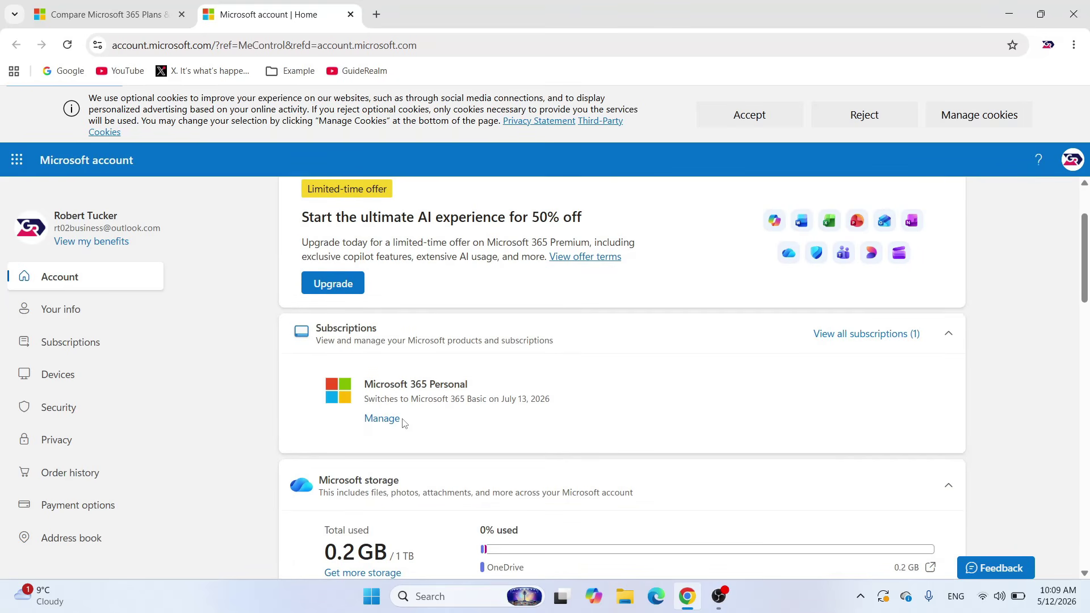
left_click(377, 424)
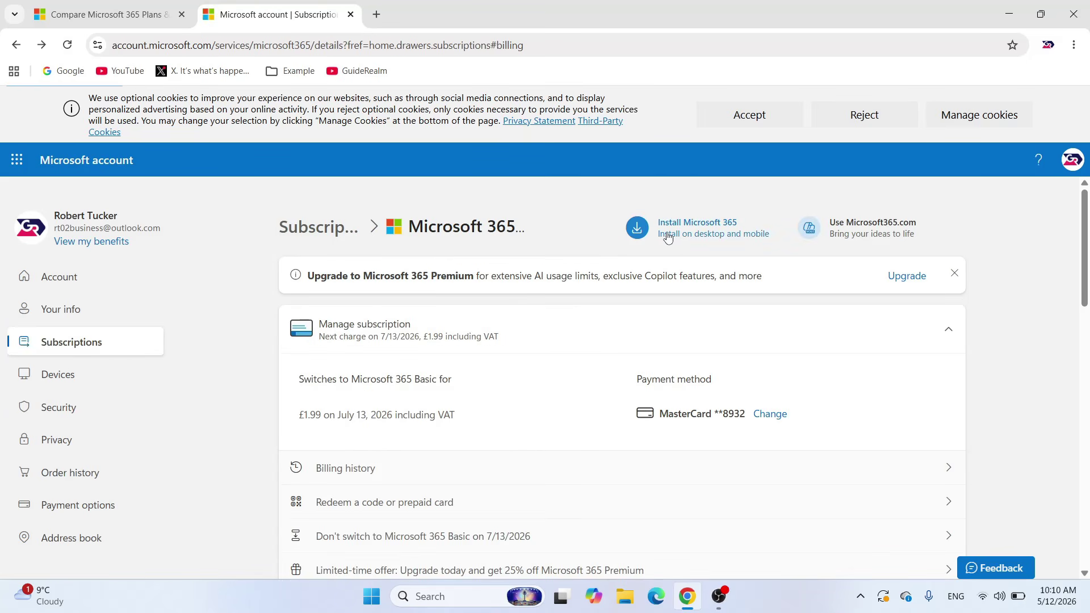
Download the Microsoft 365 installer using the default version and allow the unverified OfficeSetup.exe download.
left_click(667, 237)
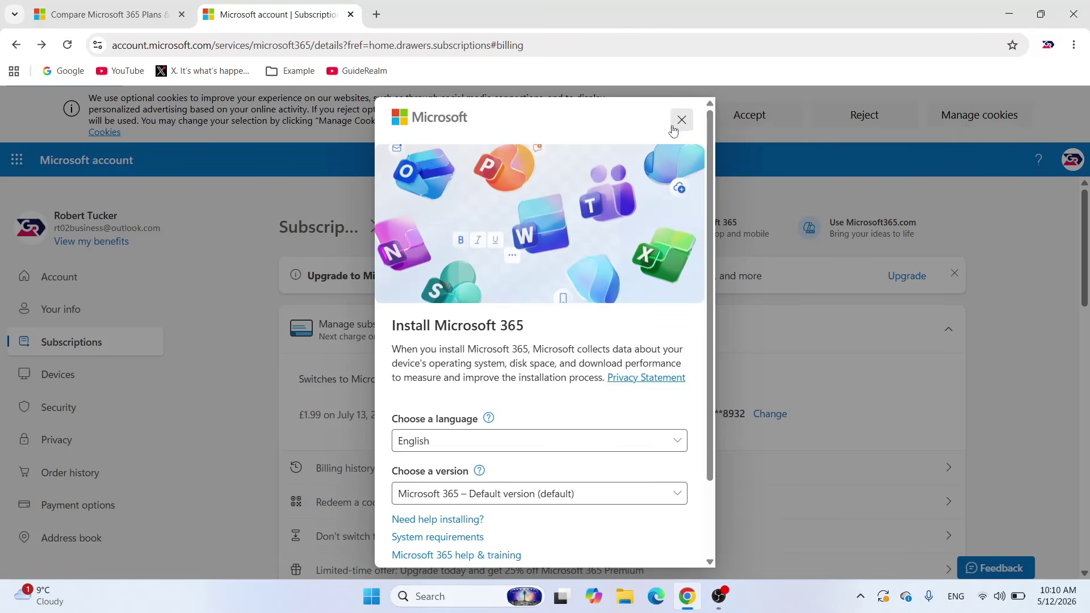
scroll(595, 290, "down", 1)
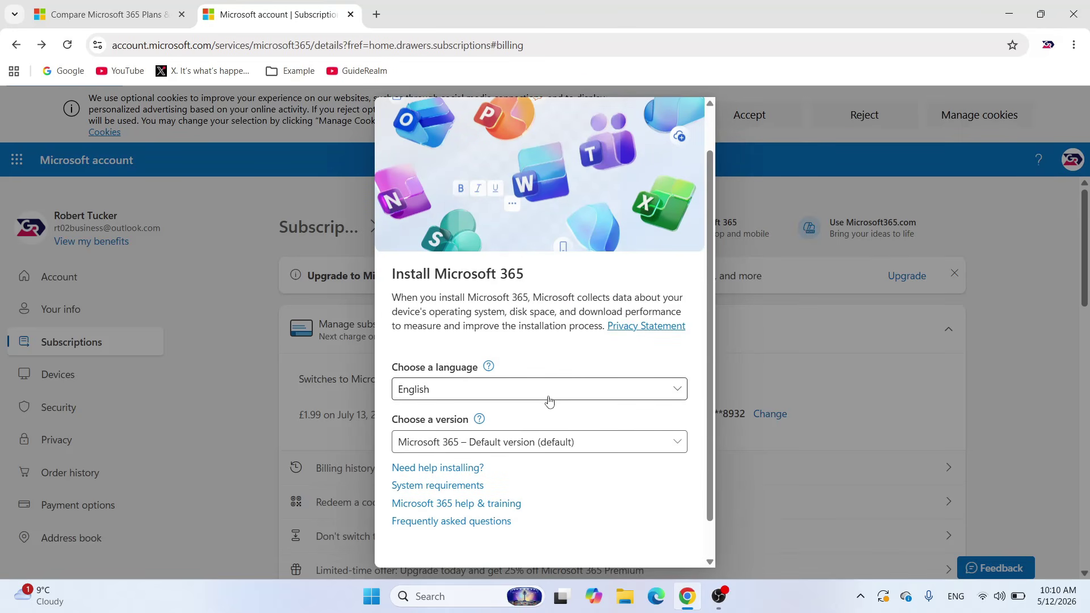
scroll(553, 405, "down", 1)
left_click(532, 400)
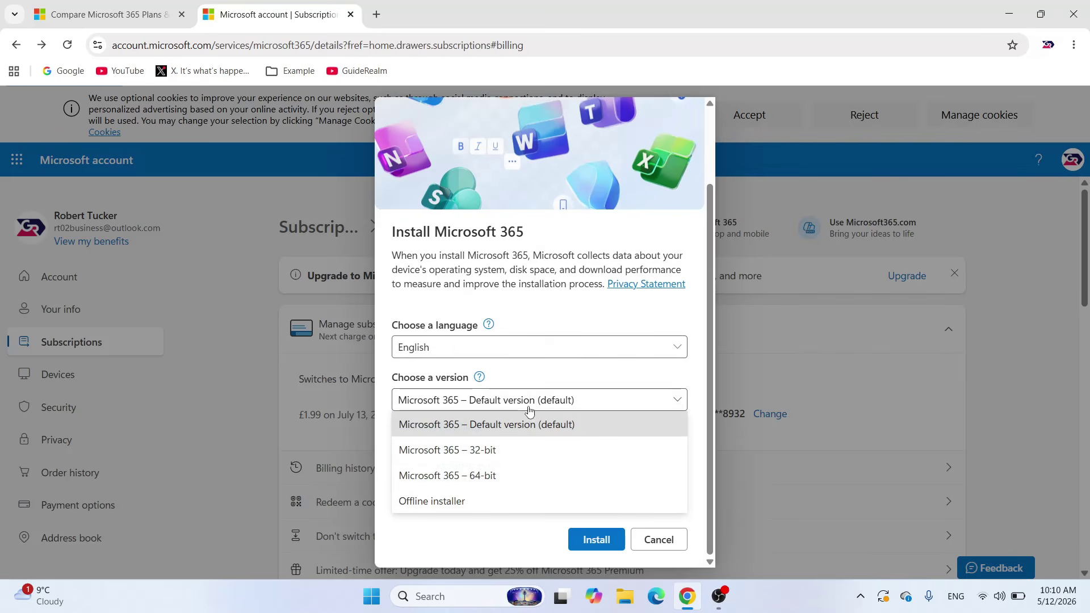
left_click(516, 427)
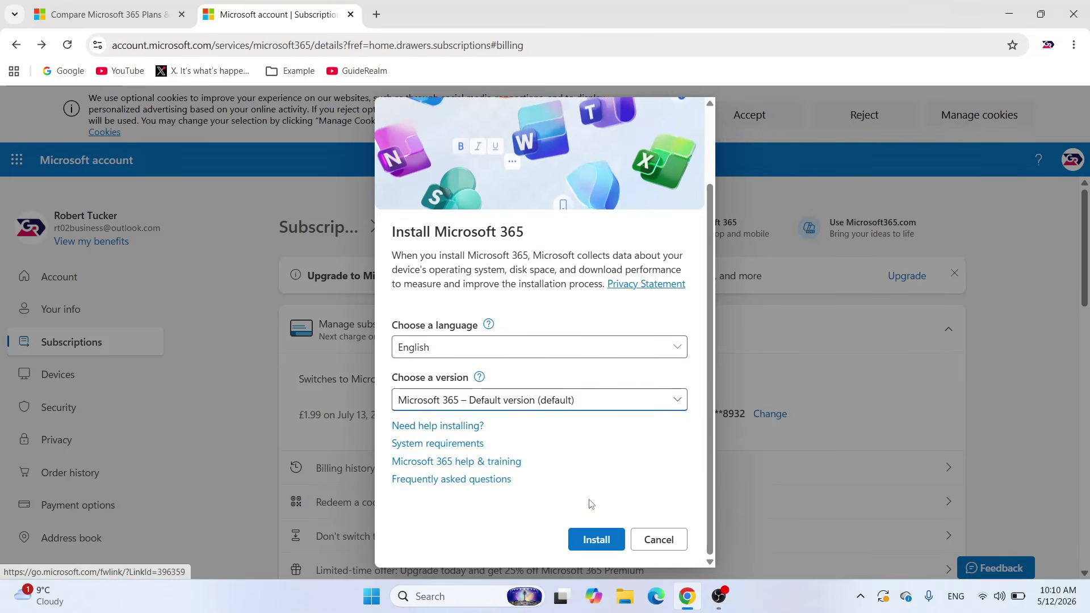
left_click(598, 541)
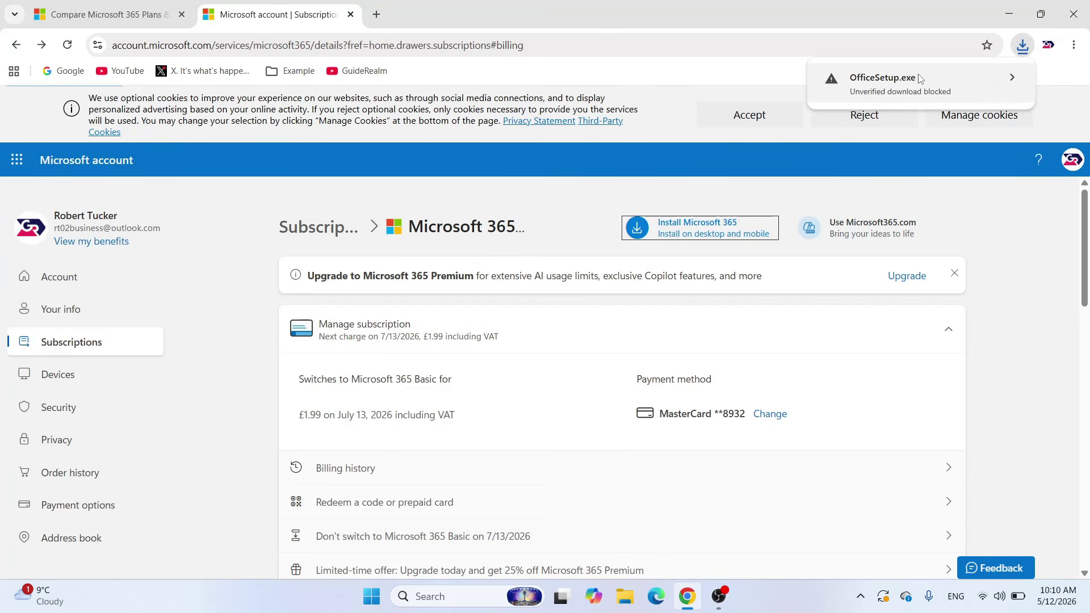
left_click(906, 82)
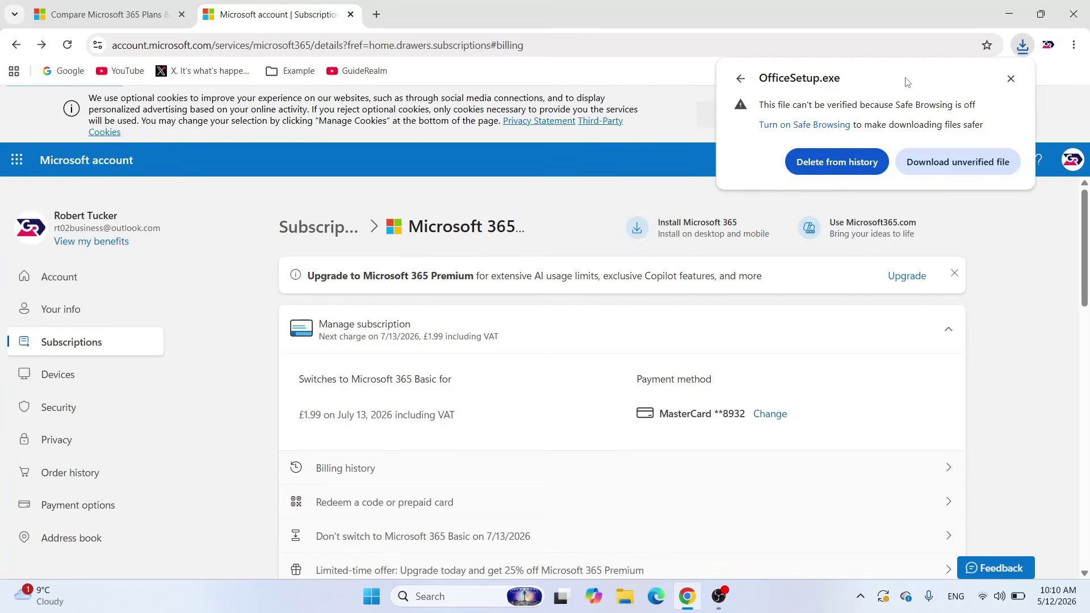
left_click(961, 170)
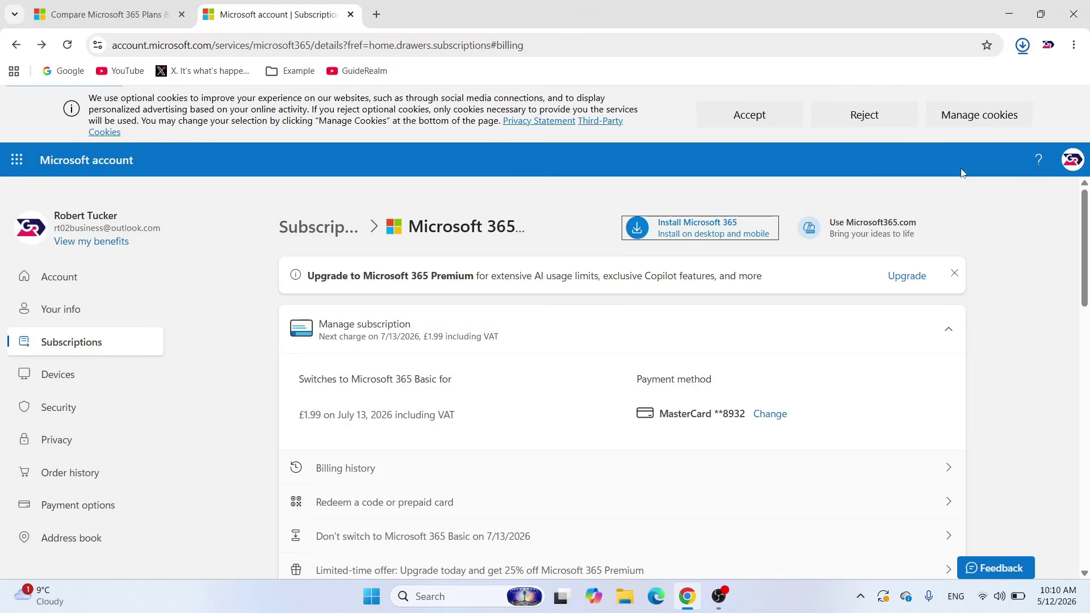
Minimize the browser, run OfficeSetup from the Downloads folder in File Explorer and close the installer when it finishes.
left_click(1011, 7)
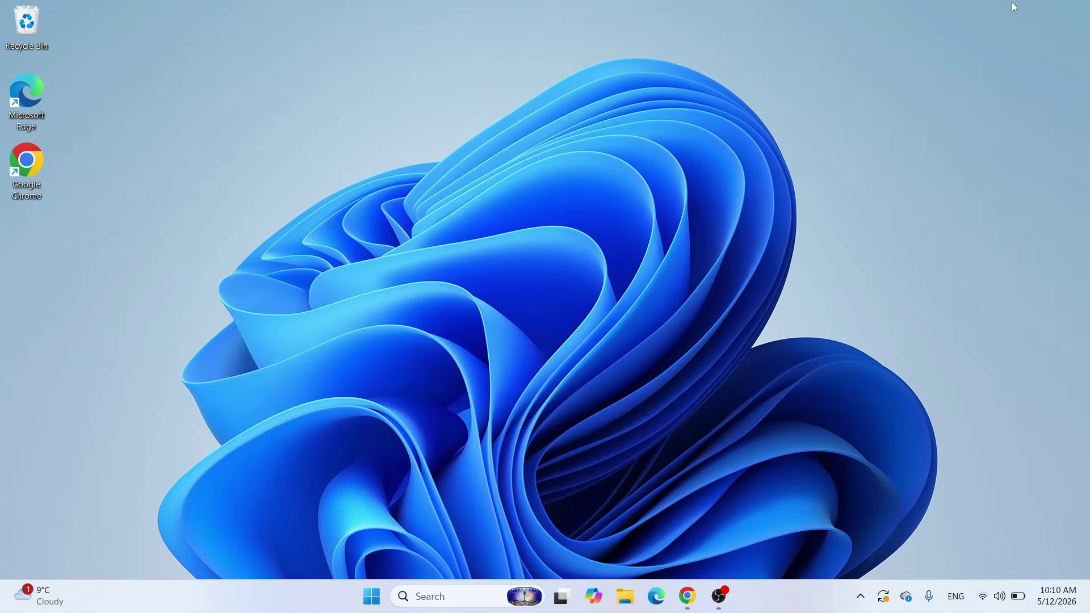
left_click(622, 601)
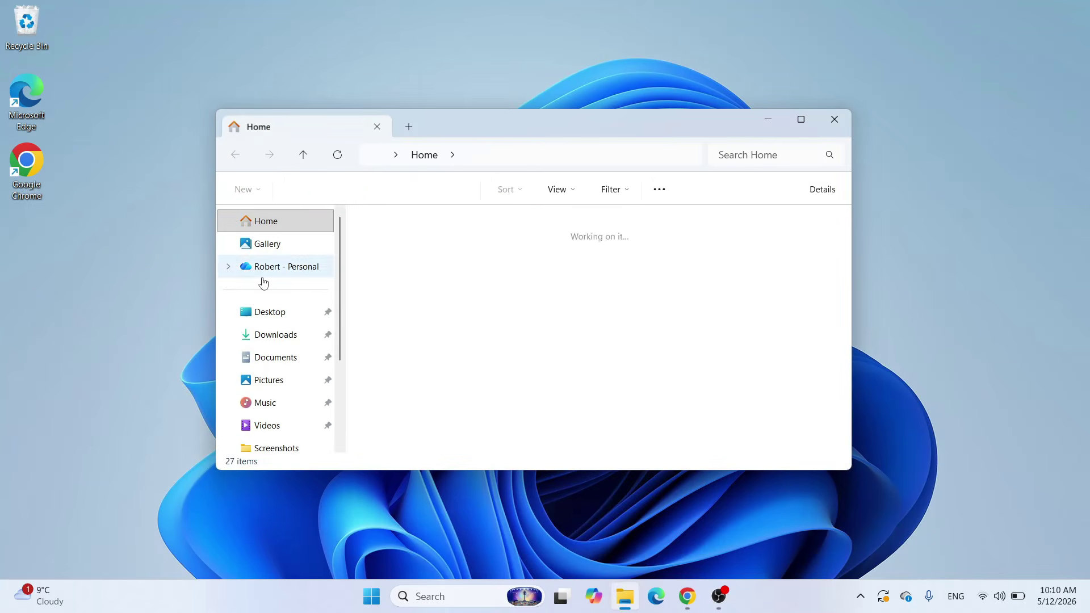
left_click(267, 336)
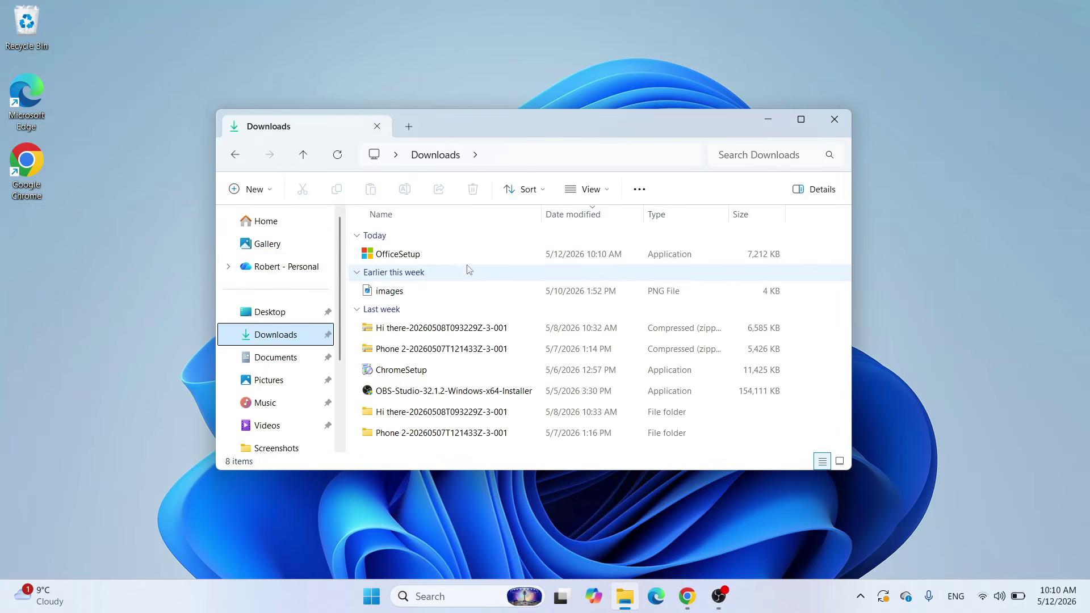
double_click(418, 258)
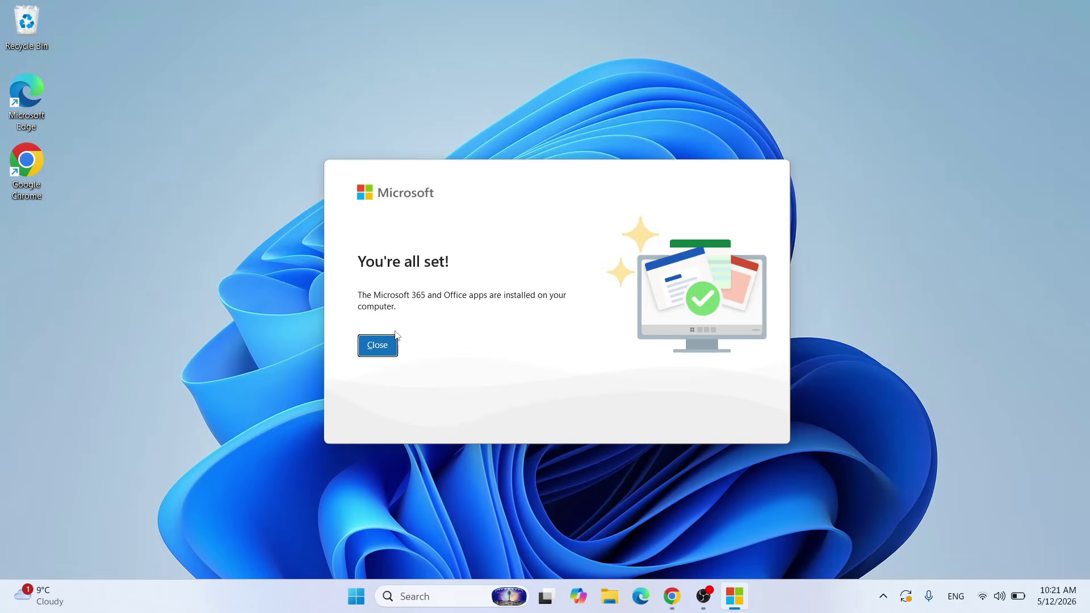
left_click(369, 347)
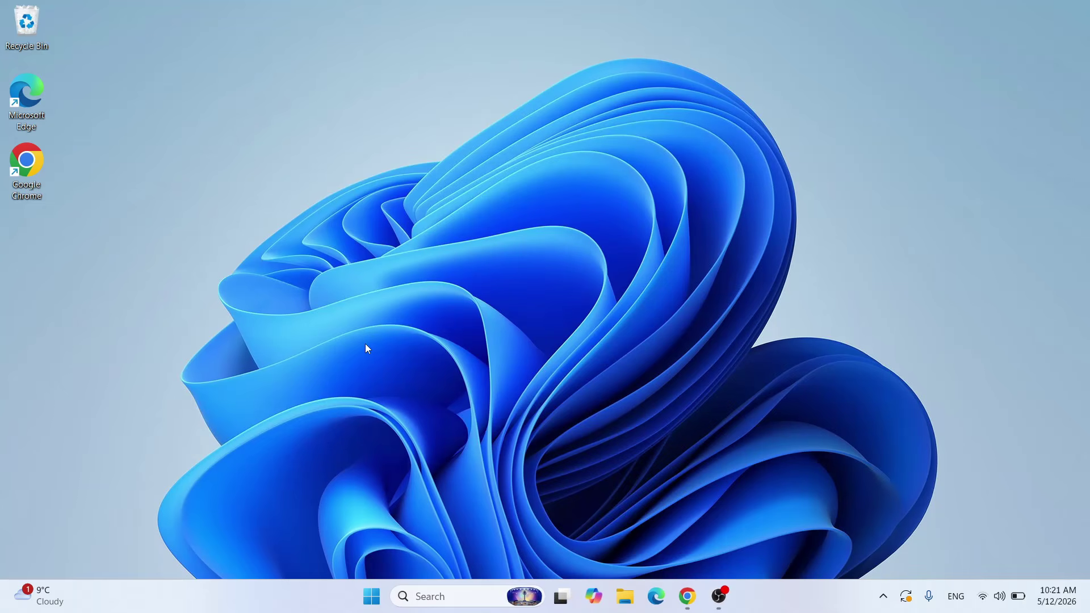
Look through the Productivity category of all apps in Windows for the installed Office apps.
left_click(371, 597)
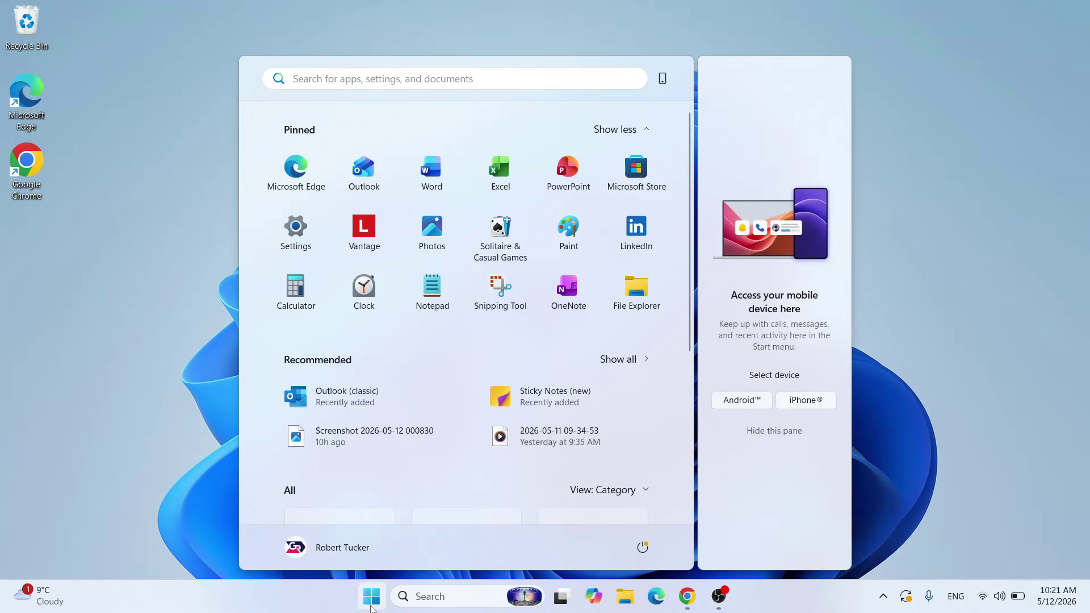
scroll(502, 271, "down", 3)
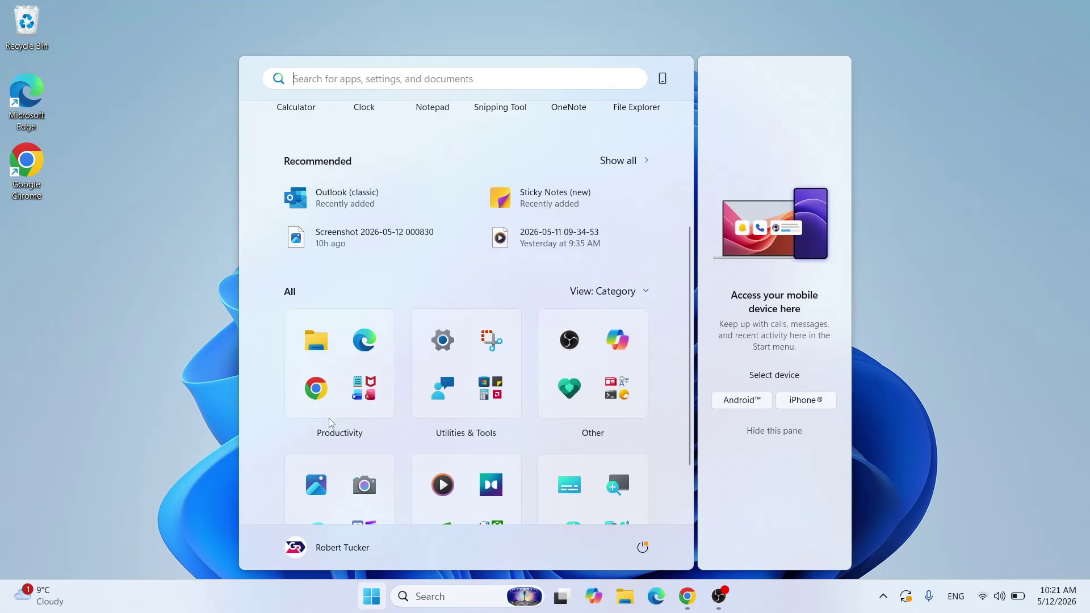
left_click(338, 432)
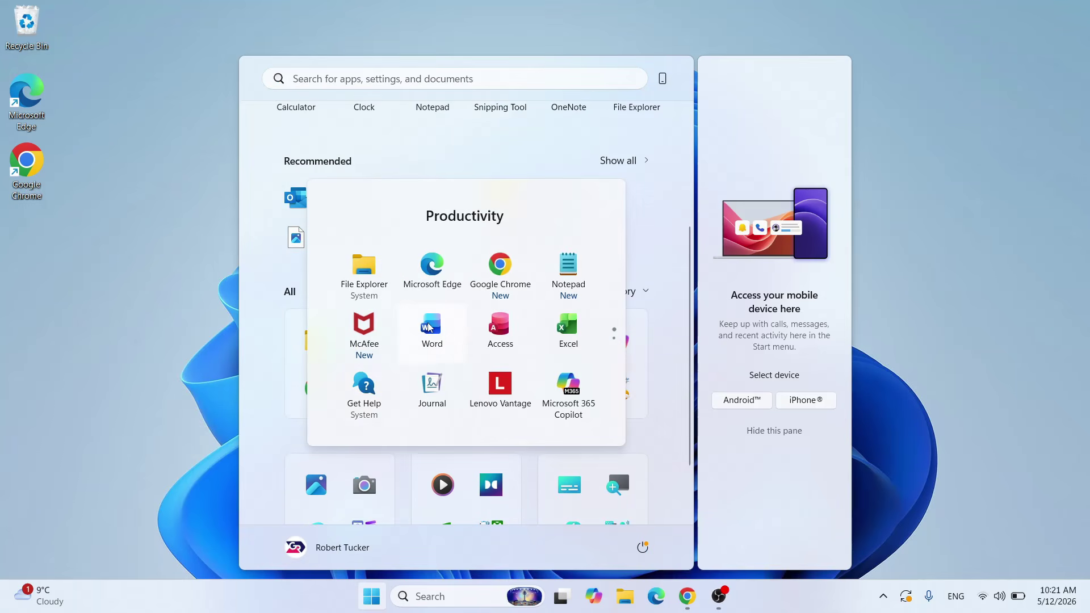
scroll(539, 327, "down", 1)
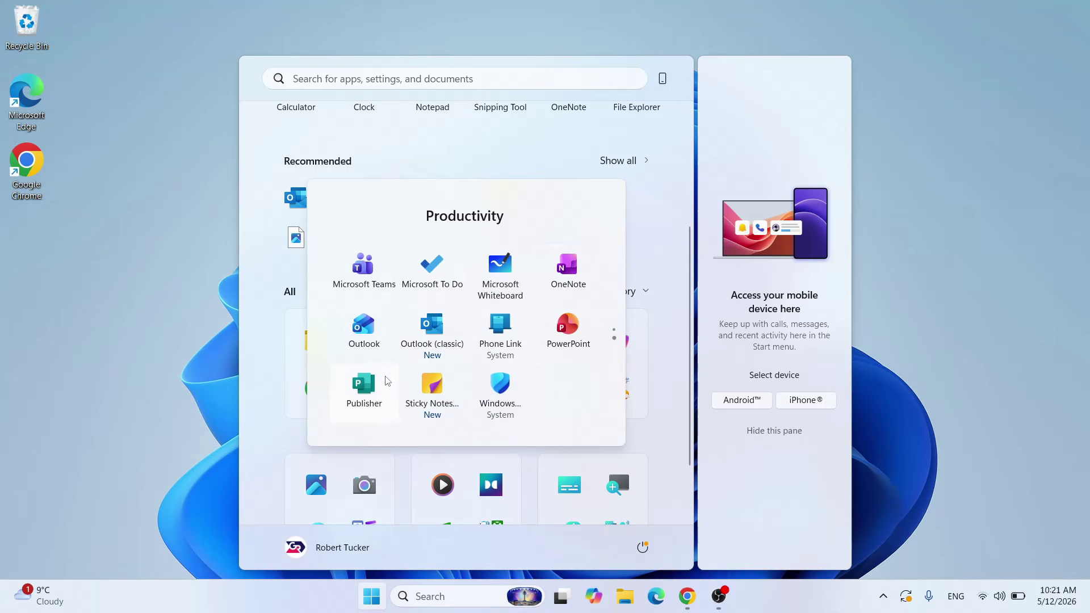
left_click(139, 309)
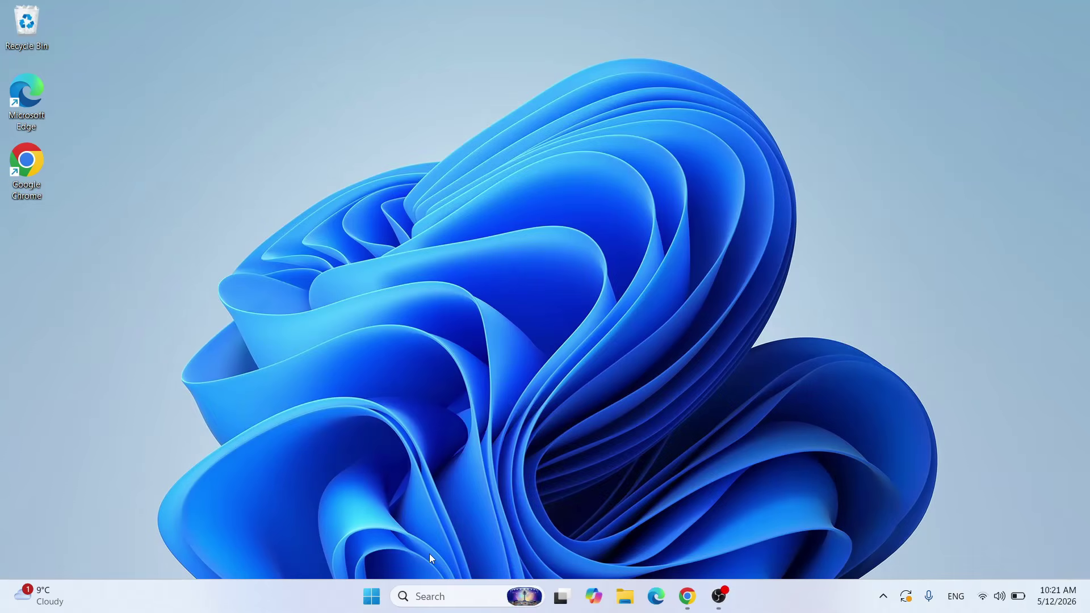
Search Windows for "word" to find the Word app.
left_click(429, 596)
type("word")
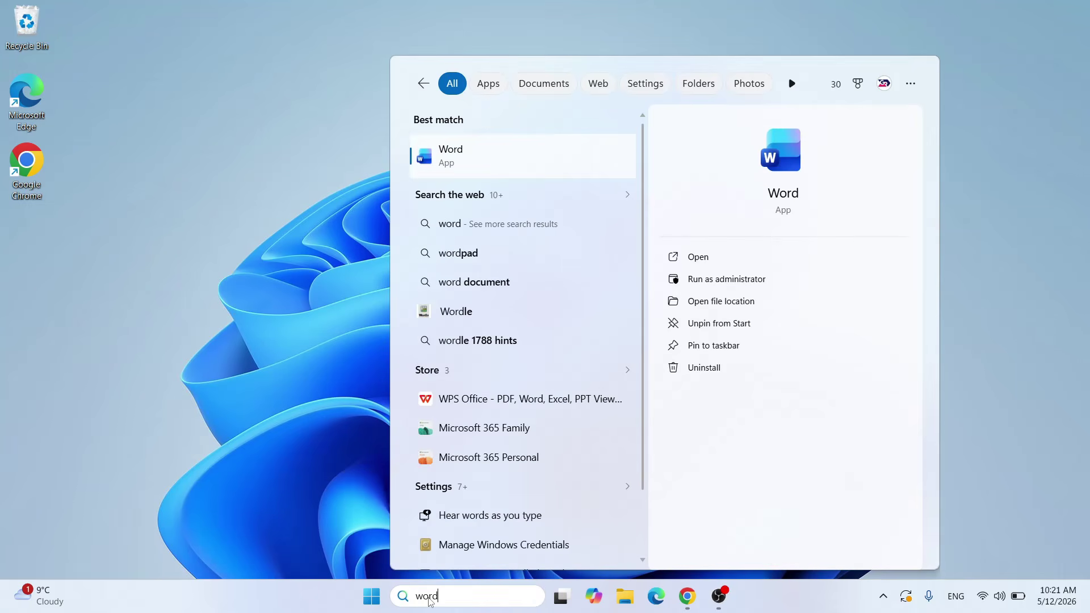